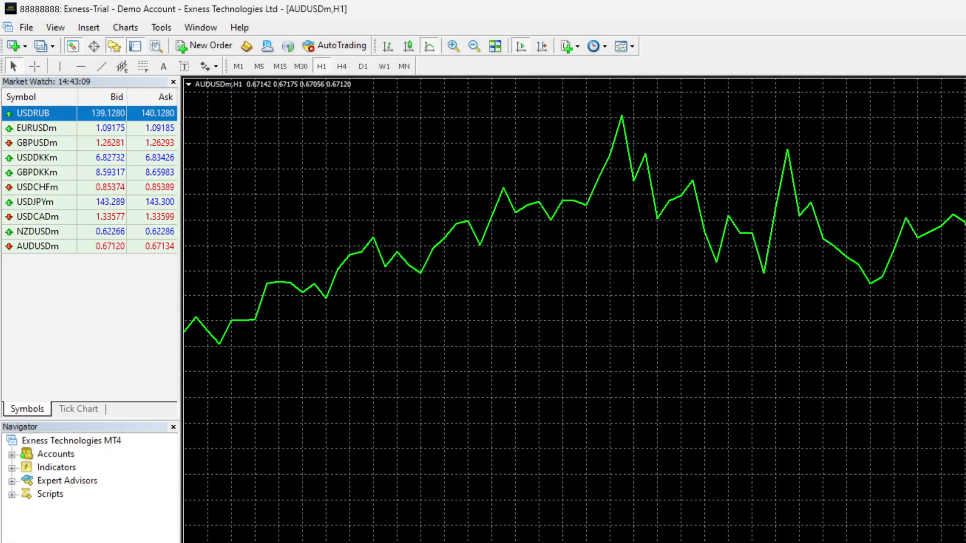
# - Show ADAUSDm in Market Watch through Symbols, then hide it again
pyautogui.rightClick(78, 255)
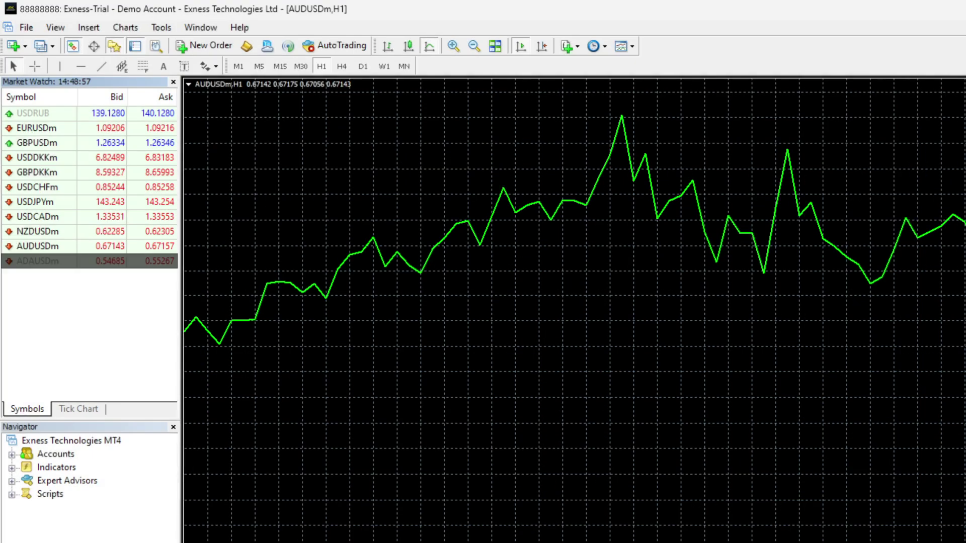
pyautogui.rightClick(79, 259)
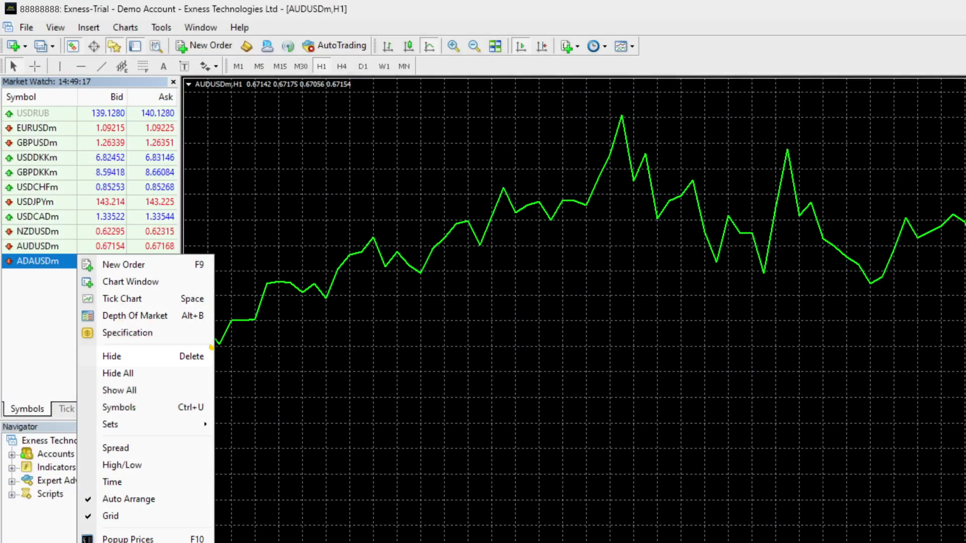
pyautogui.click(112, 356)
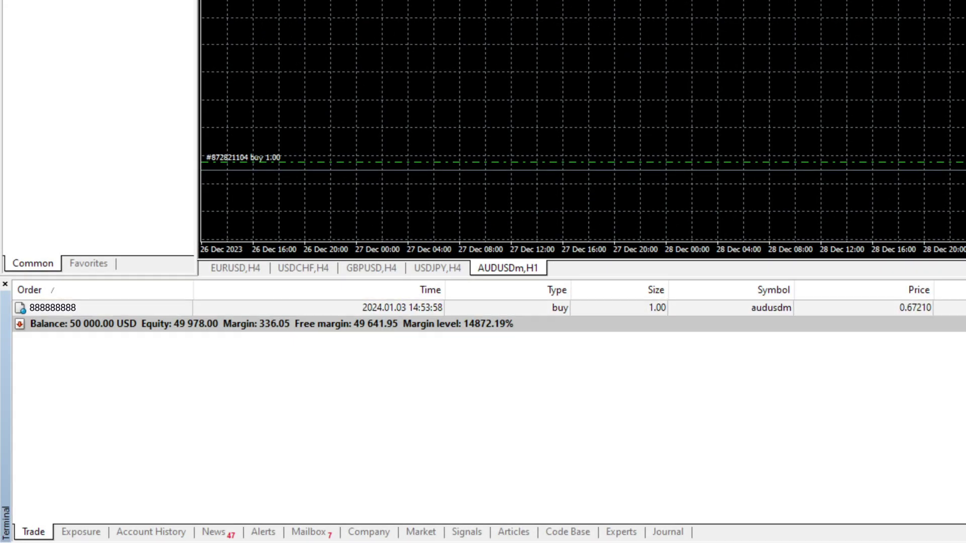
# - Close the AUDUSDm 1.00-lot buy position by Market at 0.67191
pyautogui.rightClick(194, 306)
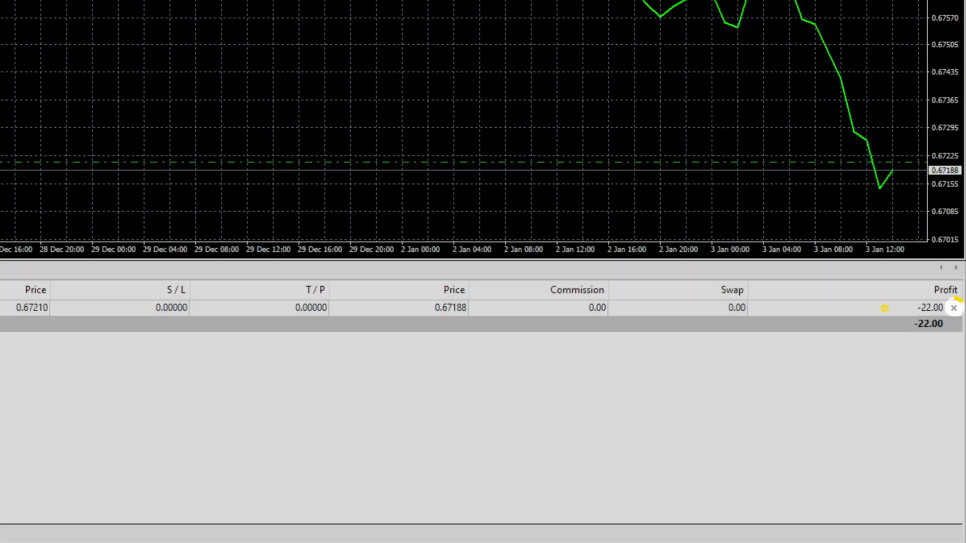
pyautogui.click(953, 308)
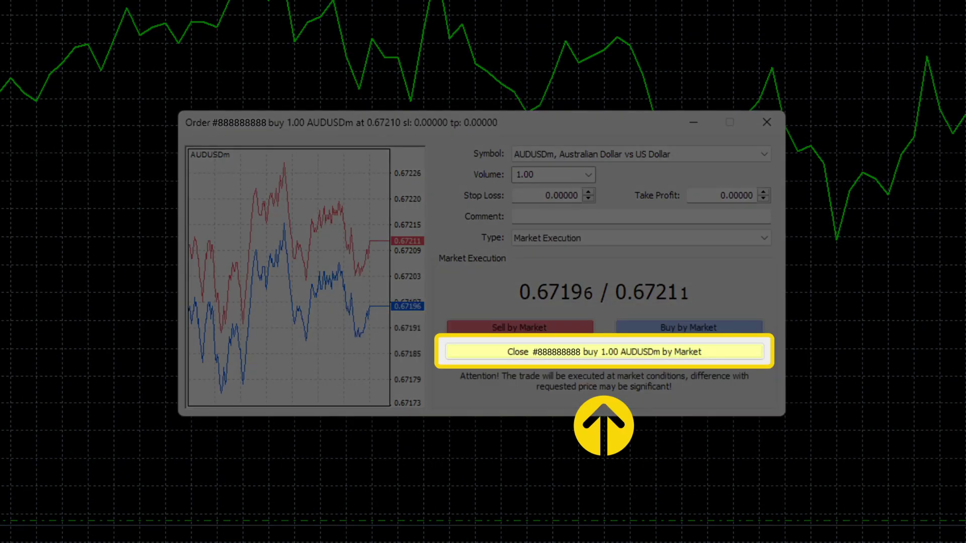
pyautogui.click(604, 353)
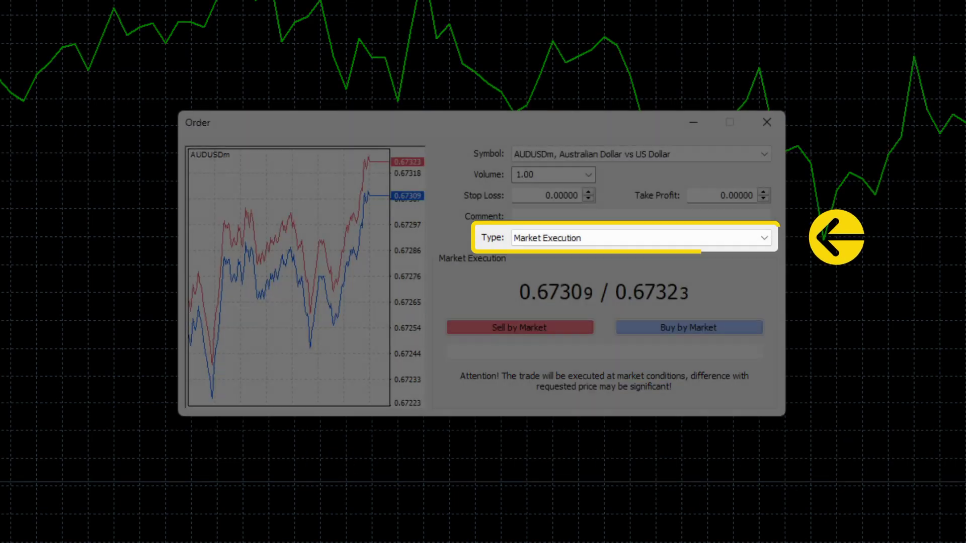
# - Switch the order type to Pending Order and list the pending kinds, including Buy Stop
pyautogui.hotkey('alt', 'Down')
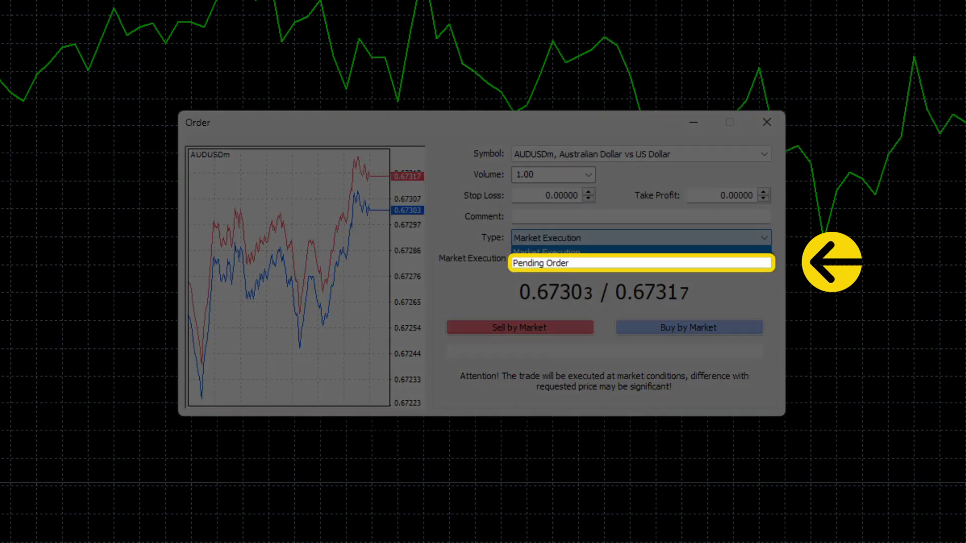
pyautogui.press('Down')
pyautogui.press('Return')
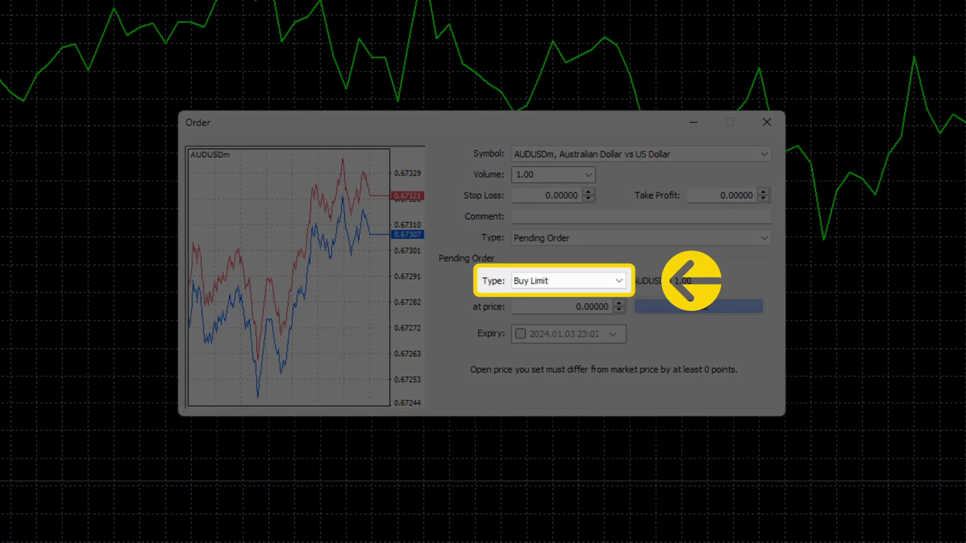
pyautogui.hotkey('alt', 'Down')
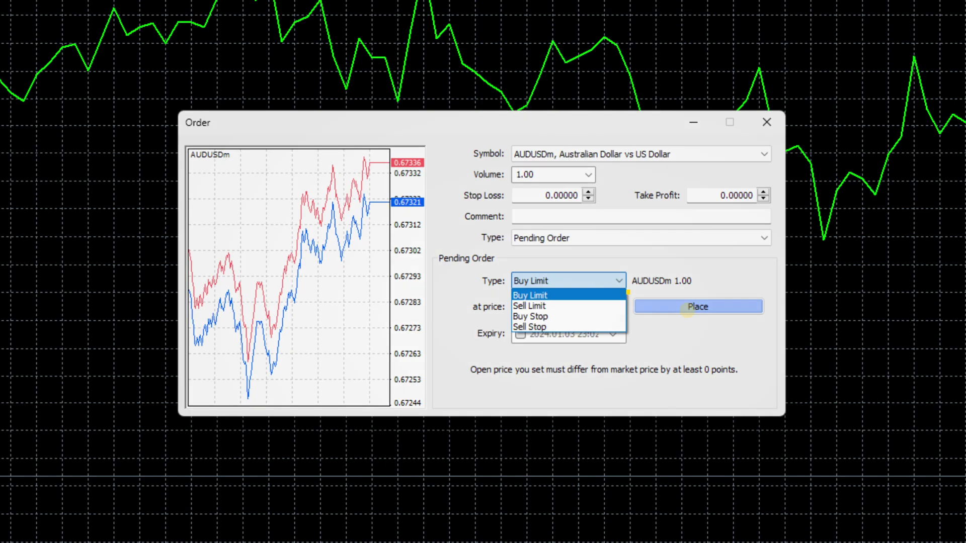